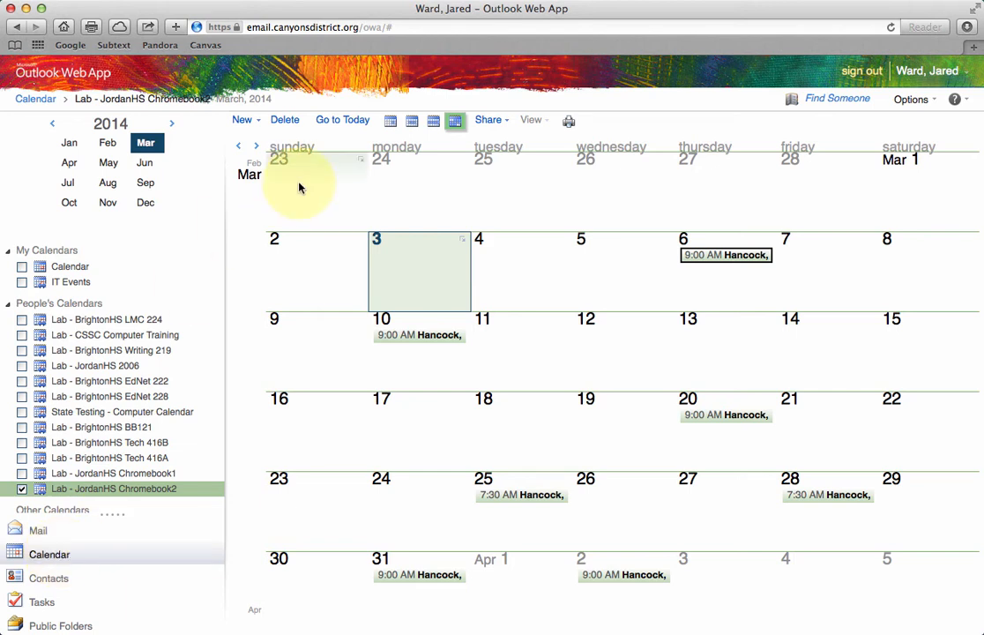
Create a new meeting request in the Lab - JordanHS Chromebook2 calendar and bring its window fully into view
{"action": "left_click", "coordinate": [257, 125]}
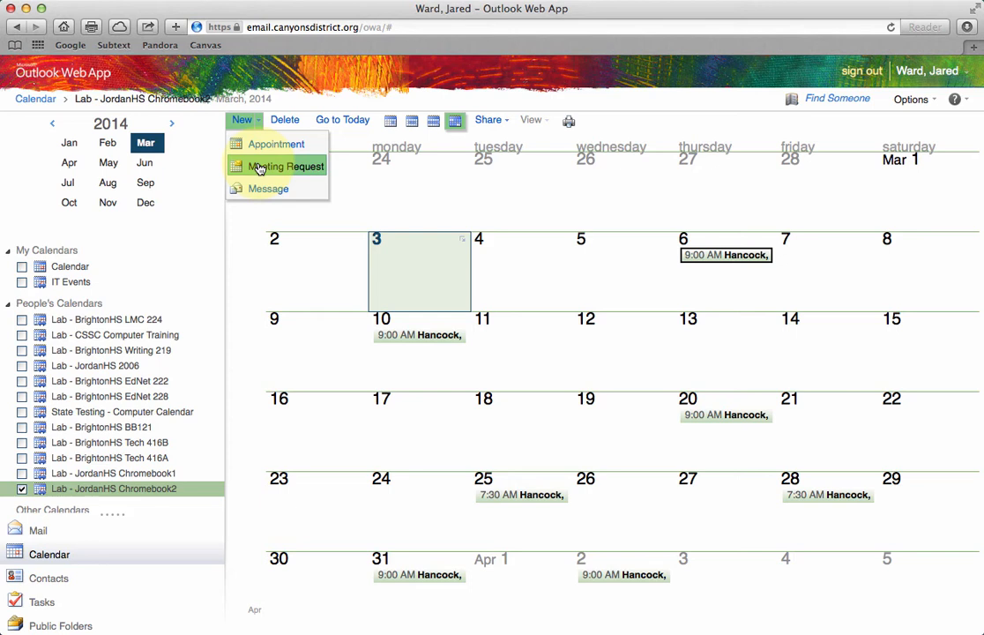
{"action": "left_click", "coordinate": [260, 169]}
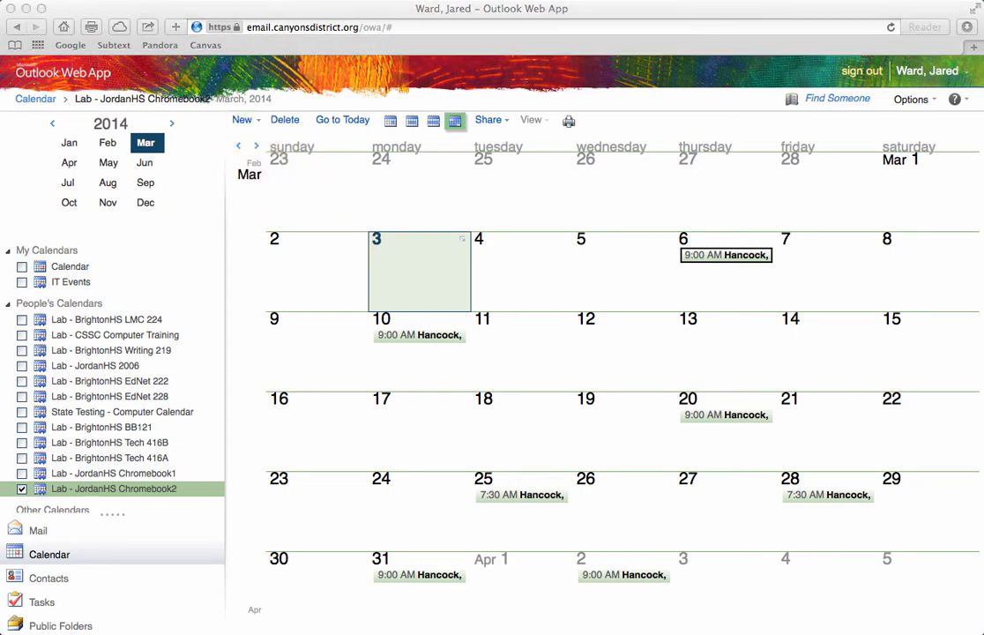
{"action": "left_click_drag", "start_coordinate": [0, 53], "coordinate": [303, 99]}
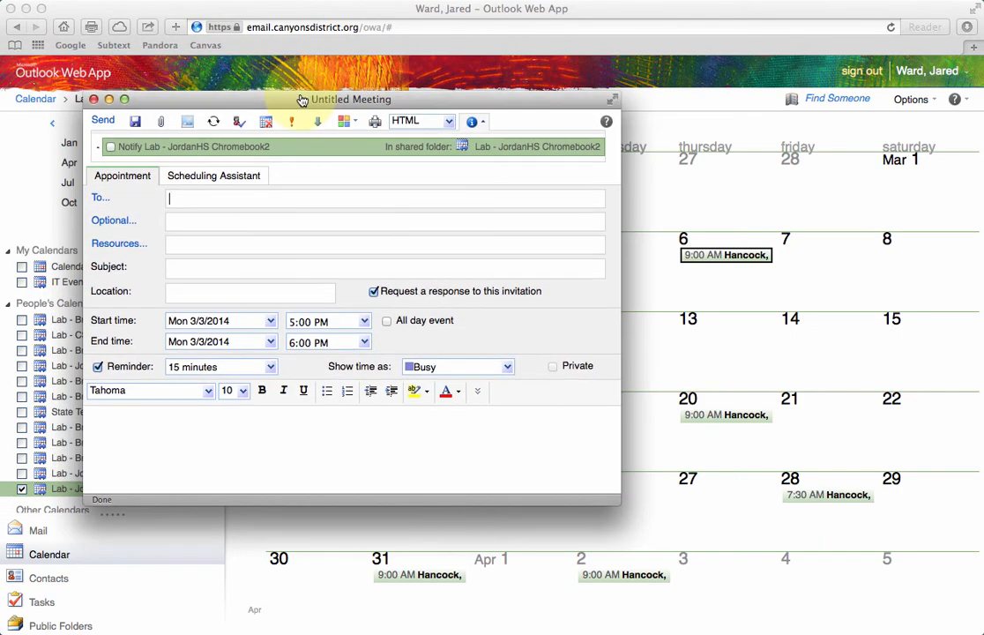
Enter "lab - jordan" as the meeting's required attendee
{"action": "left_click", "coordinate": [220, 201]}
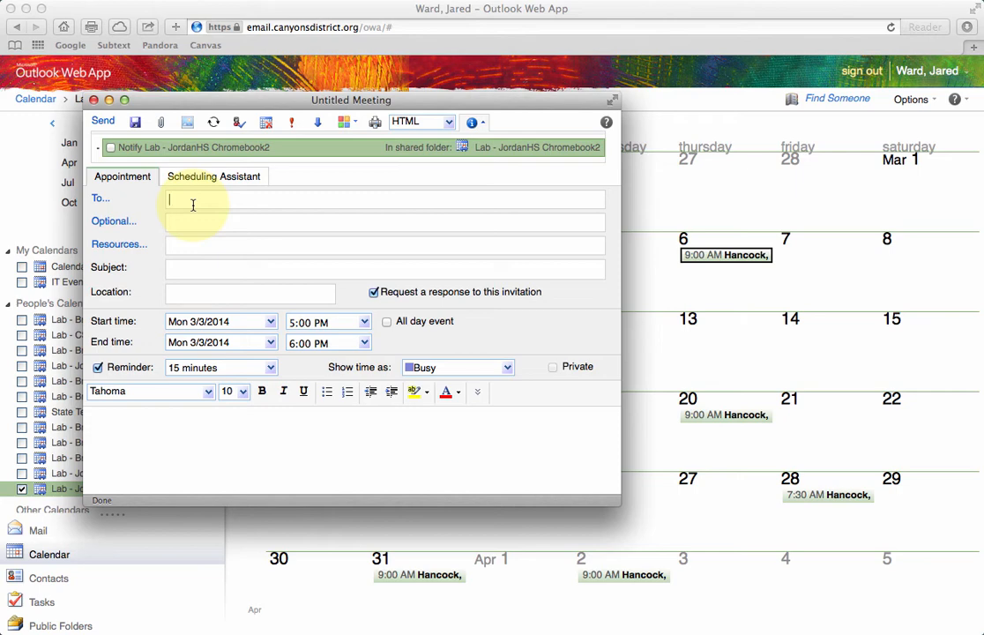
{"action": "type", "text": "lab - "}
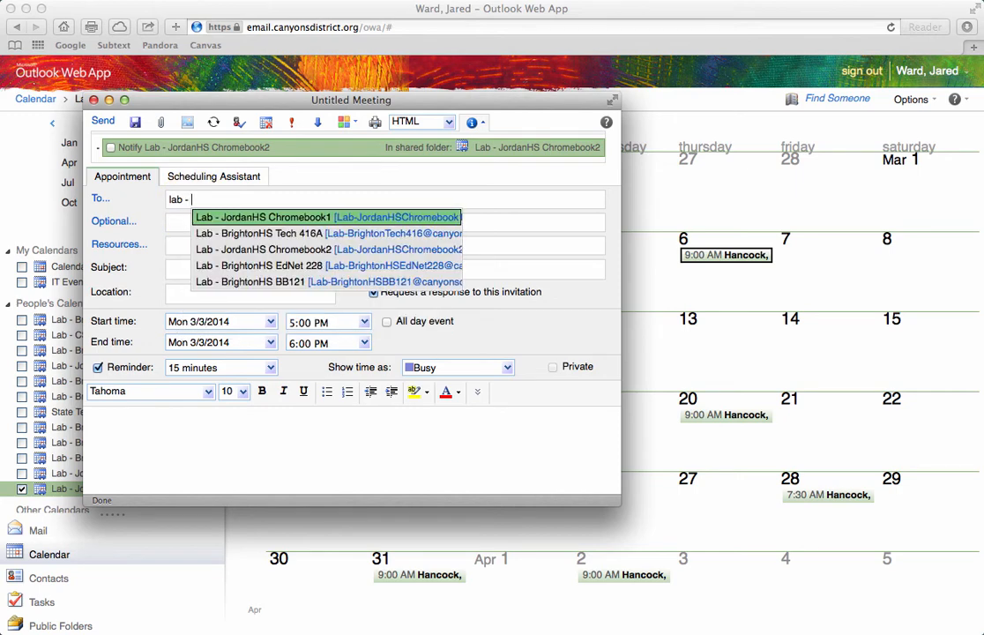
{"action": "type", "text": "j"}
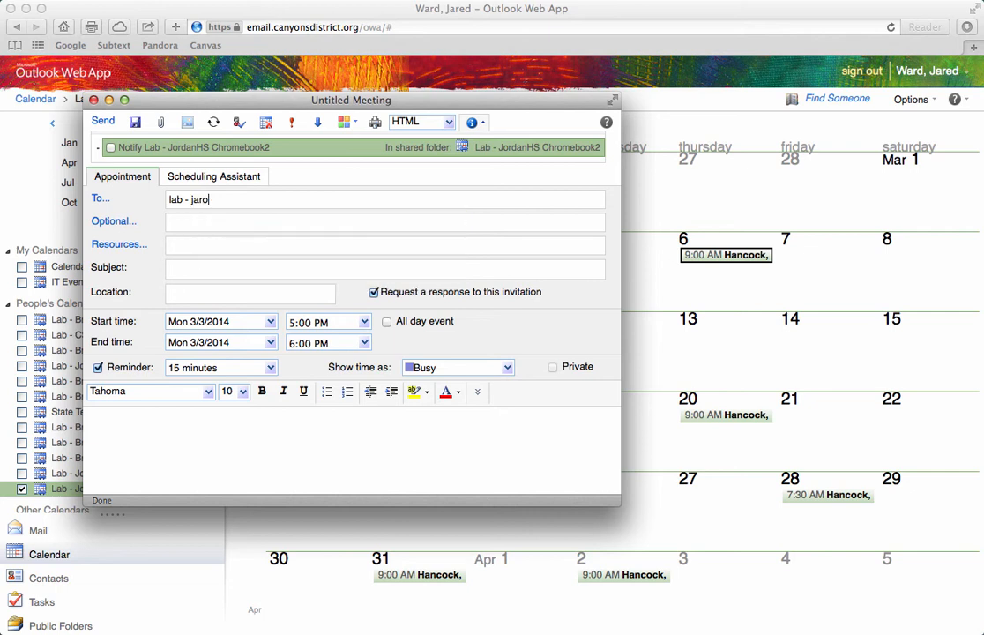
{"action": "type", "text": "ordan"}
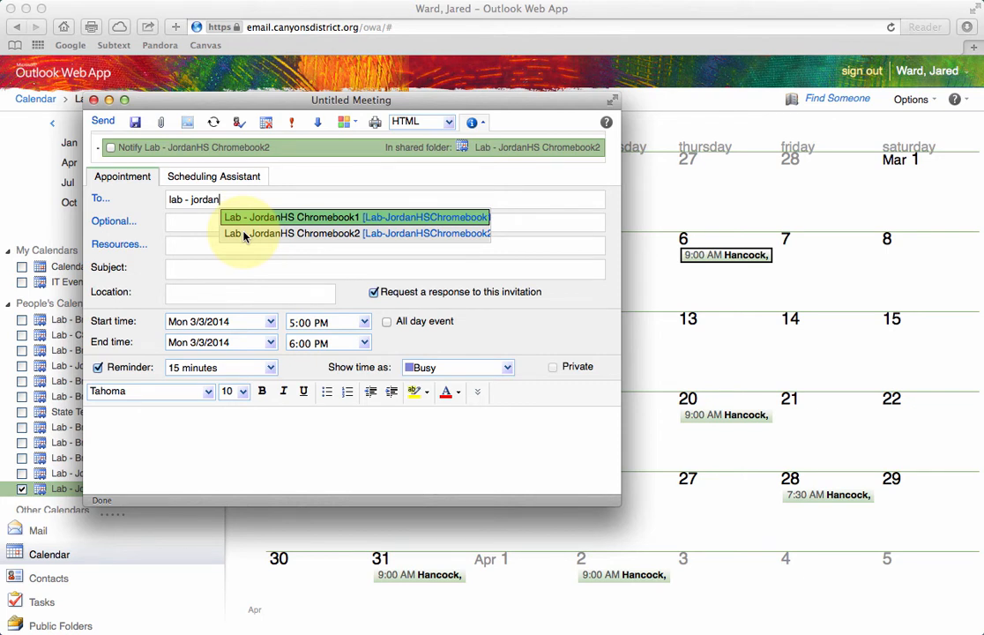
Search the global address book for "lab - jordan" to choose the meeting's required attendee
{"action": "left_click", "coordinate": [107, 206]}
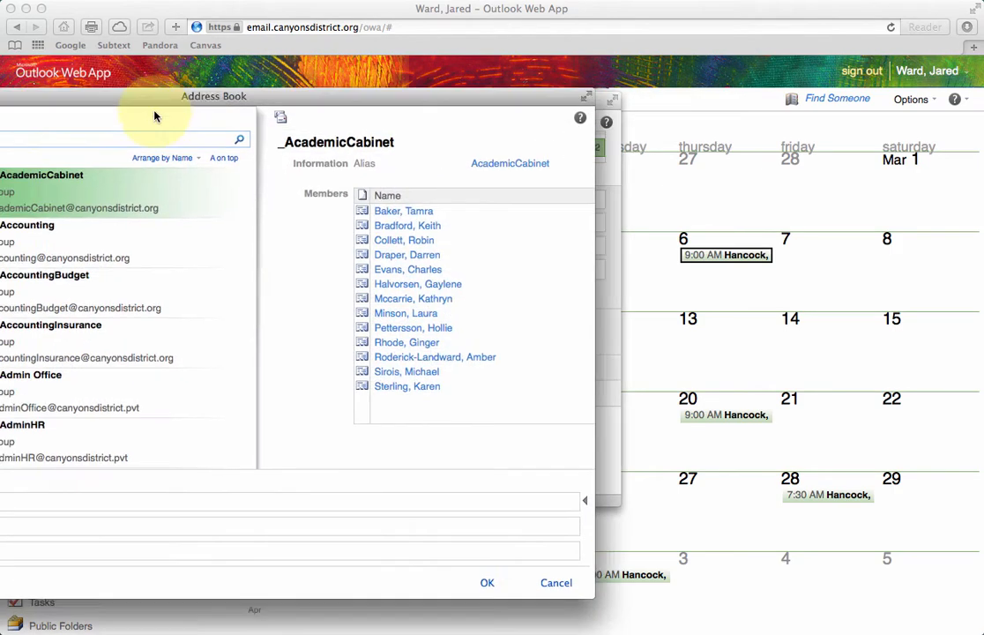
{"action": "left_click_drag", "start_coordinate": [186, 99], "coordinate": [515, 81]}
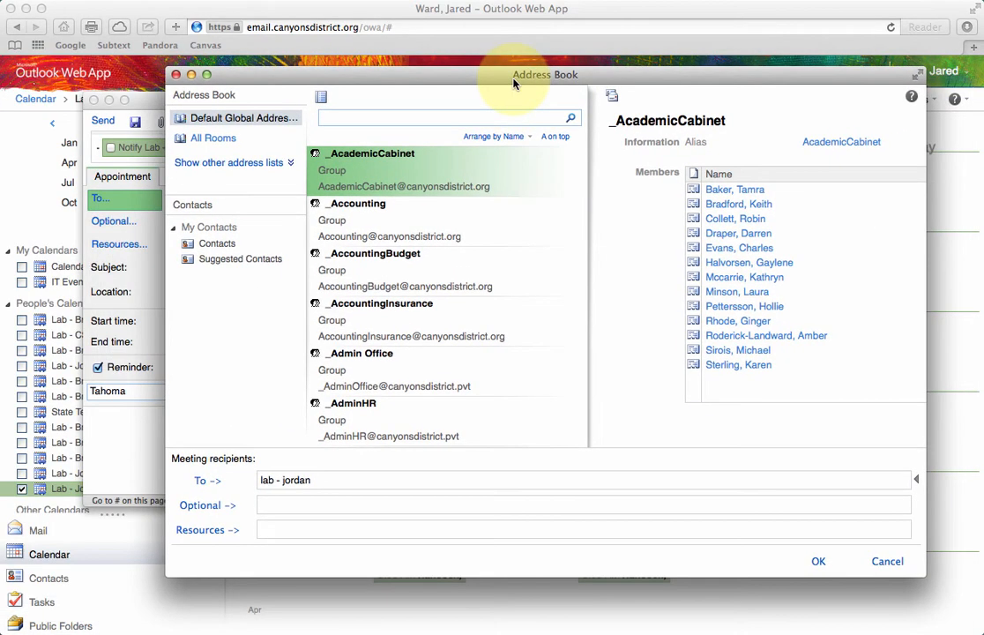
{"action": "left_click", "coordinate": [357, 118]}
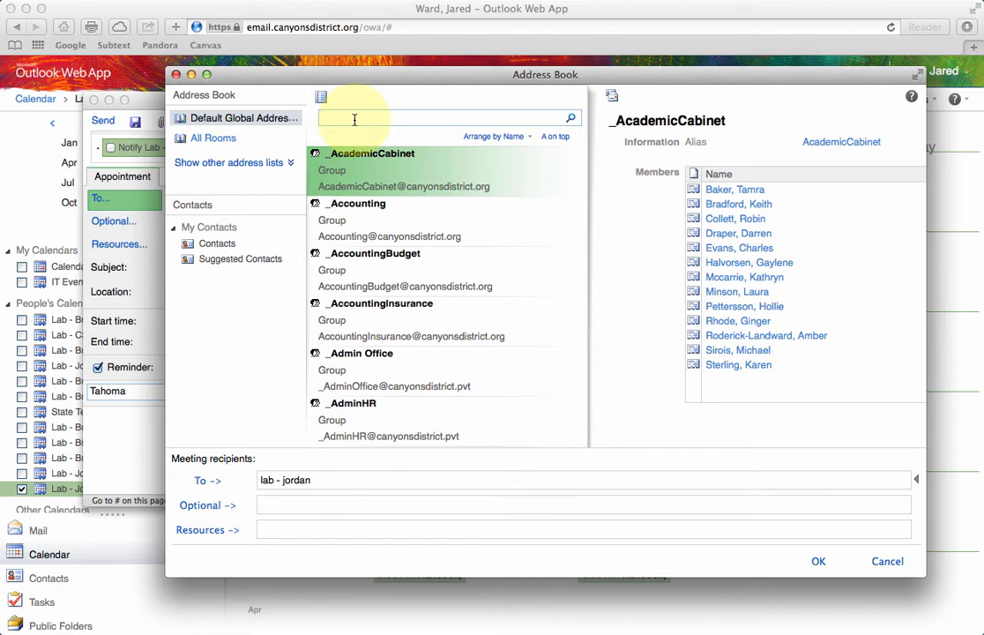
{"action": "type", "text": "lab - j"}
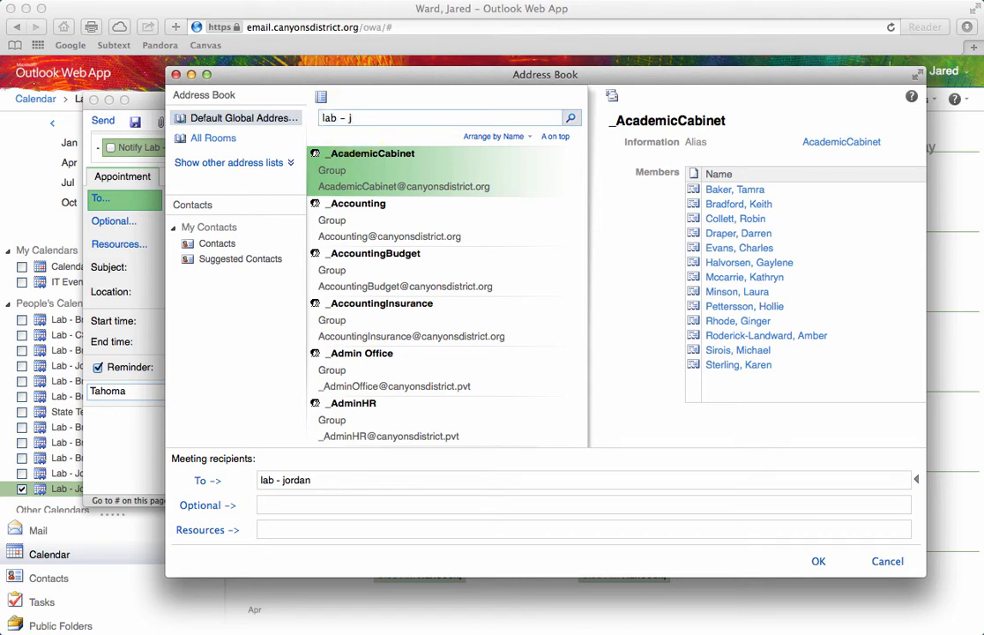
{"action": "type", "text": "ordan"}
{"action": "key", "text": "Return"}
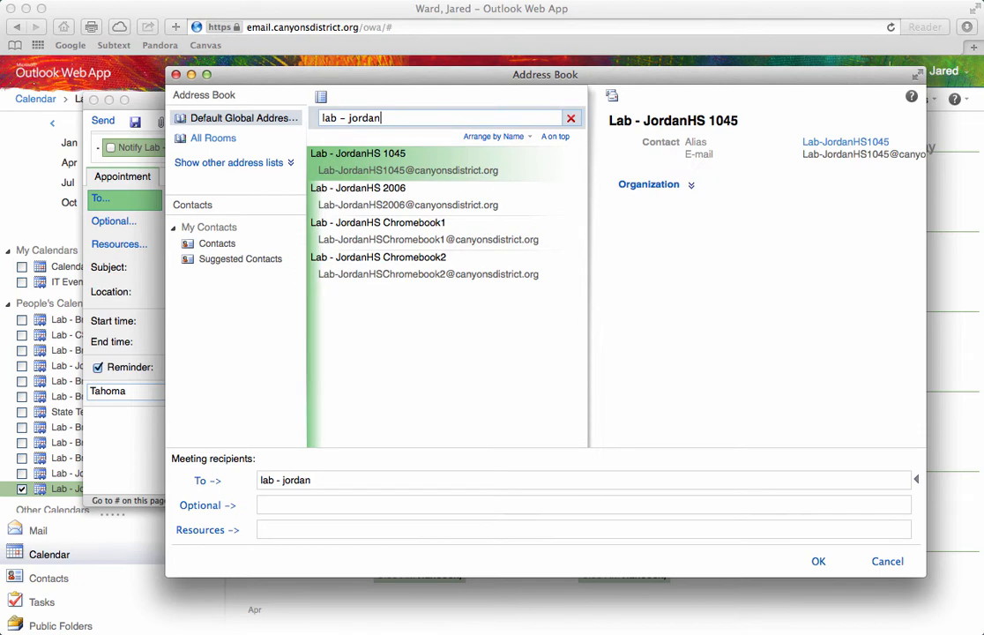
Add Lab - JordanHS Chromebook2 as the required recipient, remove the stray "lab - jordan" text and accept the selection
{"action": "left_click", "coordinate": [381, 265]}
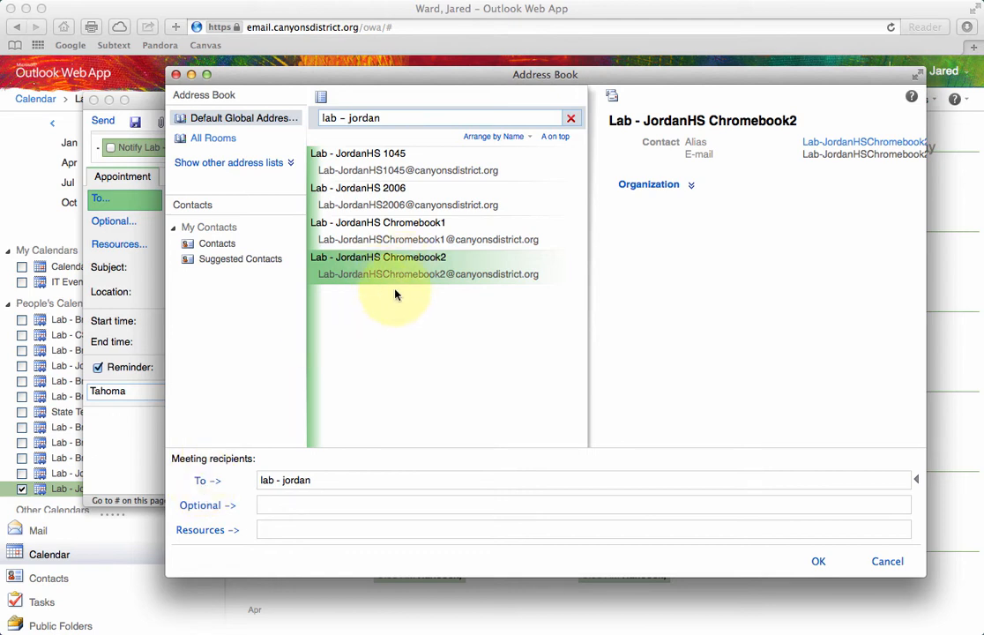
{"action": "left_click", "coordinate": [204, 483]}
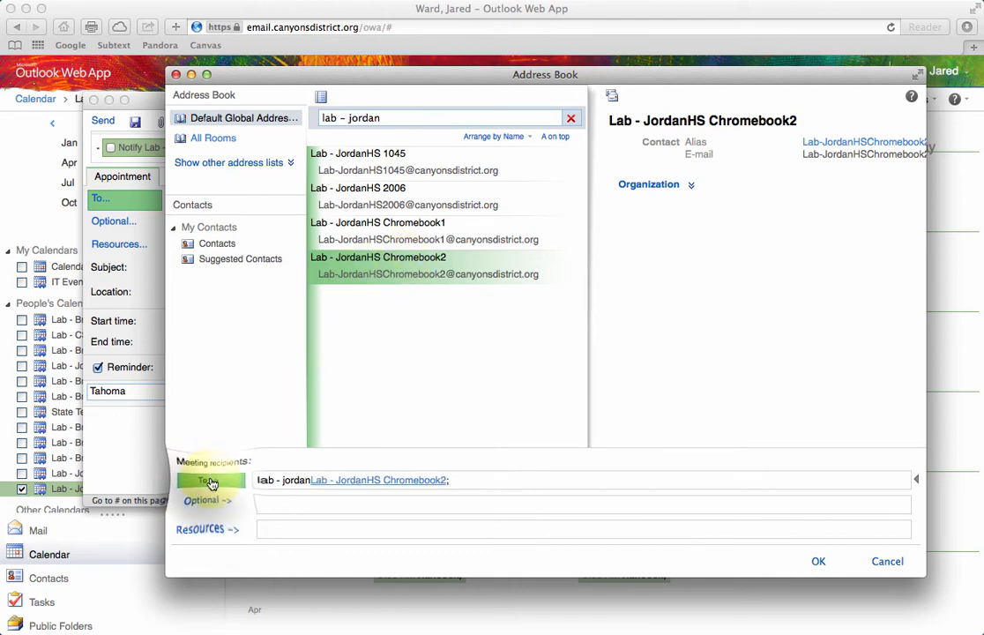
{"action": "left_click", "coordinate": [302, 479]}
{"action": "left_click_drag", "start_coordinate": [301, 479], "coordinate": [263, 481]}
{"action": "key", "text": "BackSpace"}
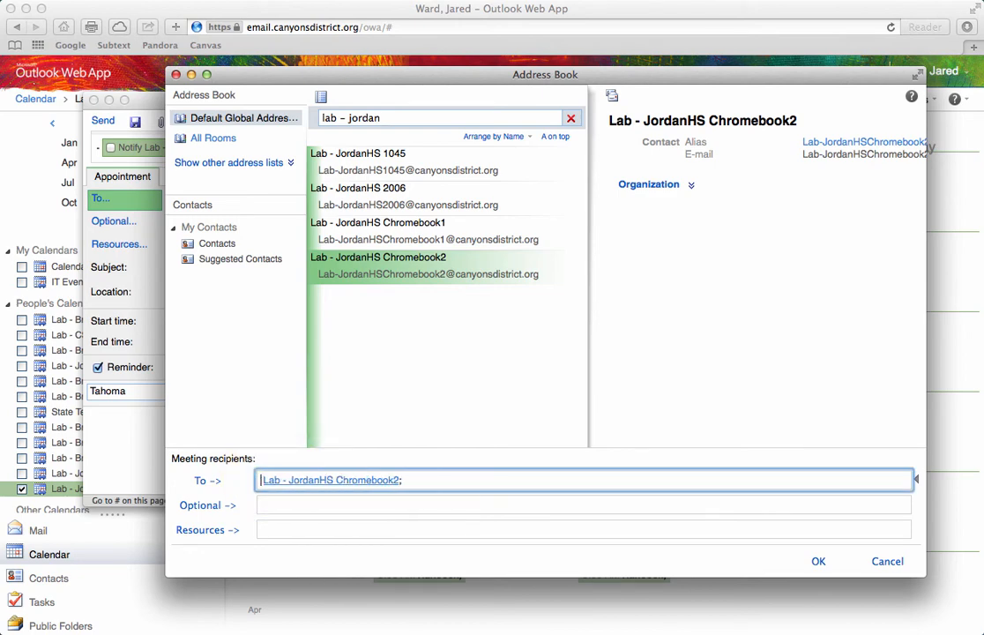
{"action": "left_click", "coordinate": [819, 562]}
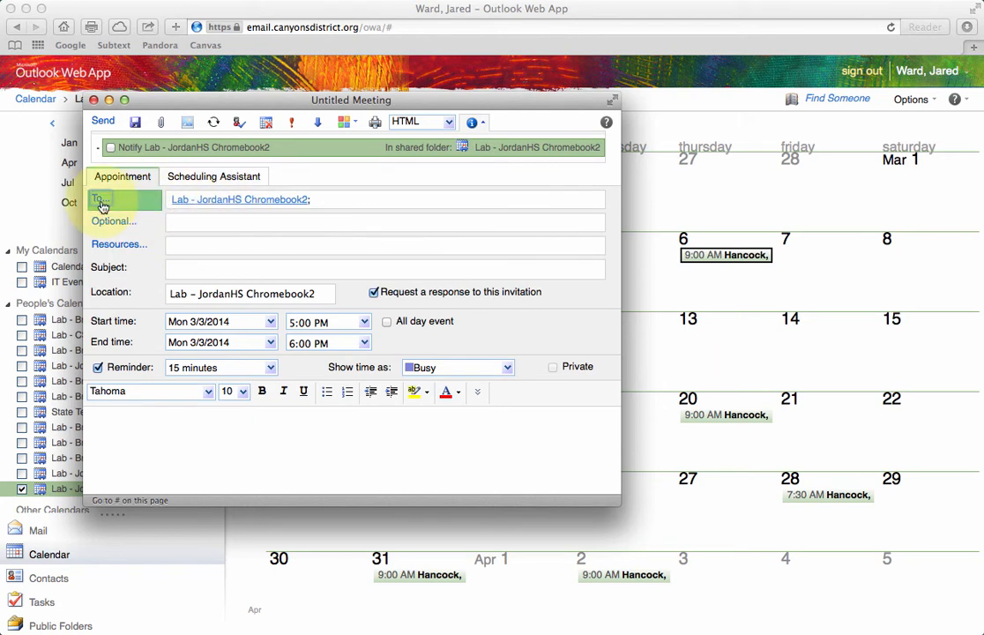
{"action": "left_click", "coordinate": [344, 201]}
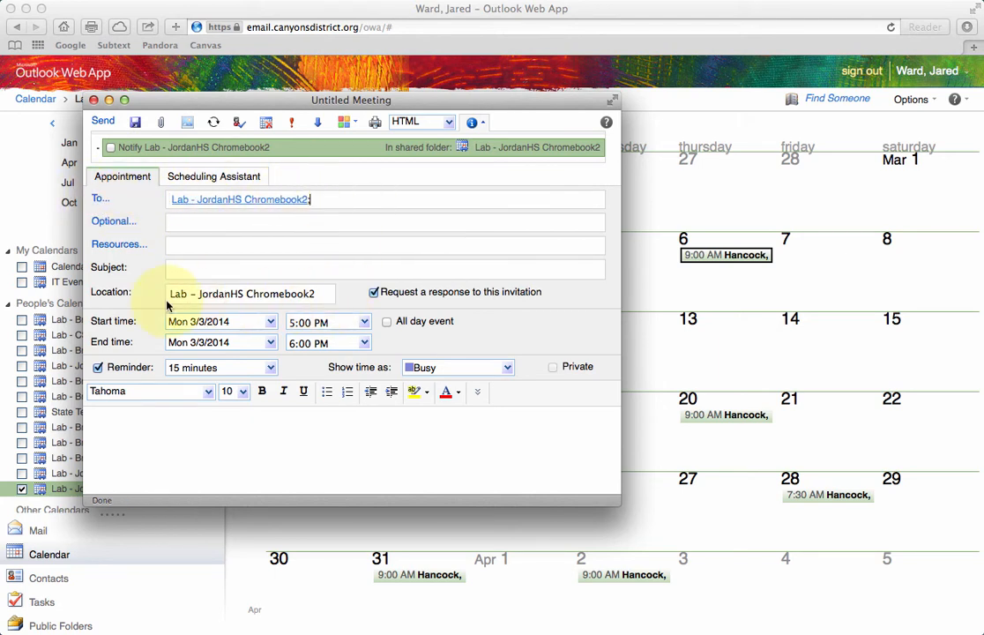
Set the meeting's end time to 5:30 PM
{"action": "left_click", "coordinate": [364, 322]}
{"action": "left_click", "coordinate": [314, 443]}
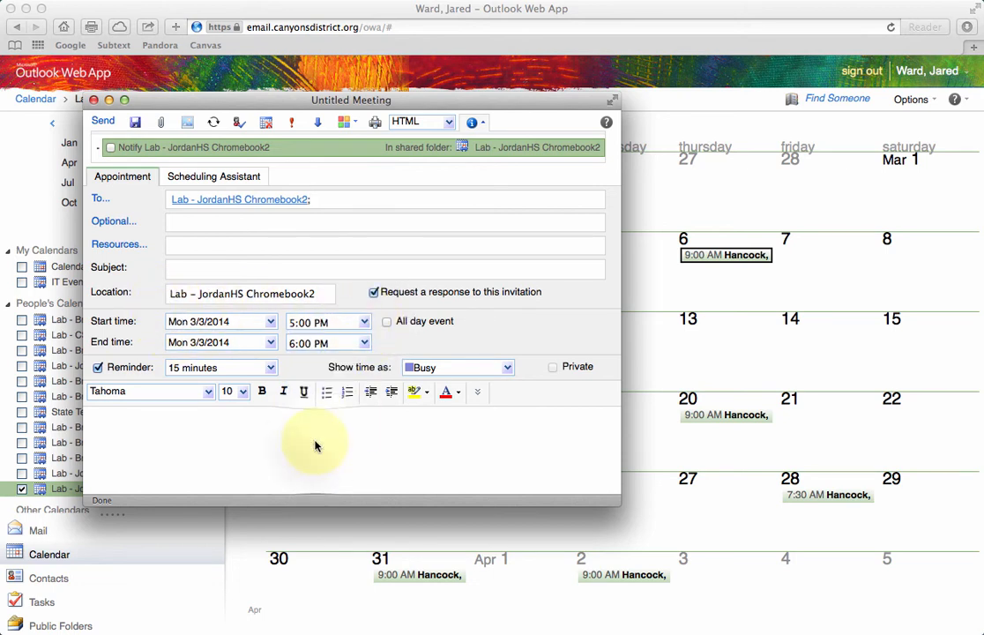
{"action": "left_click", "coordinate": [362, 344]}
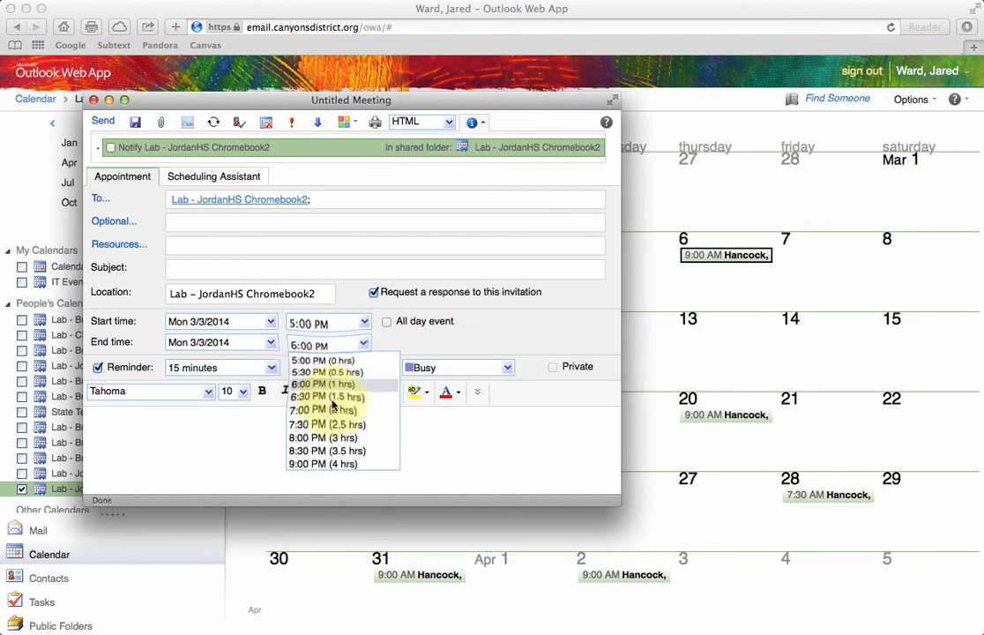
{"action": "left_click", "coordinate": [323, 372]}
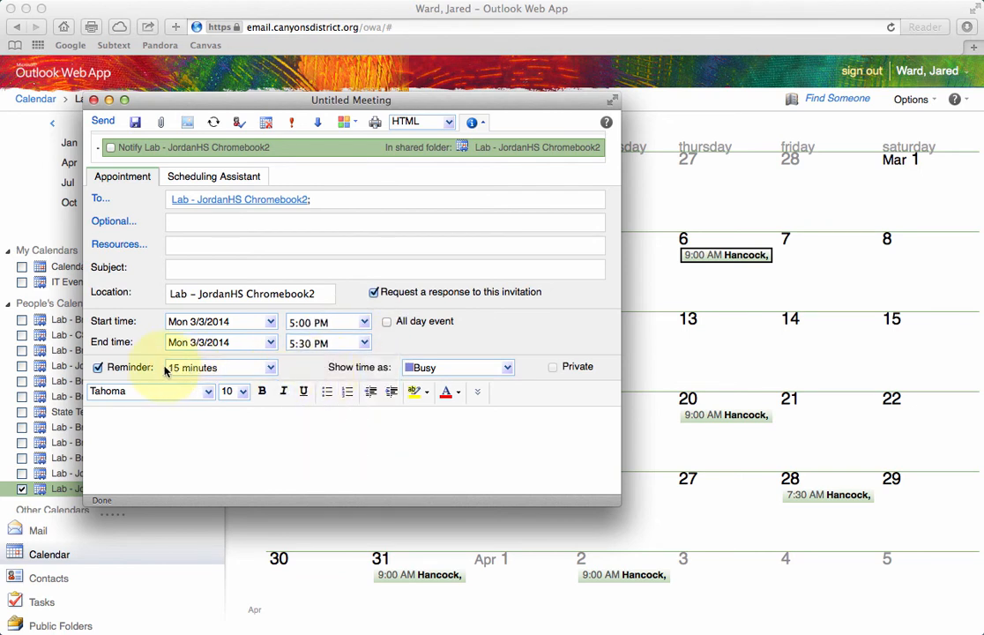
Set the meeting's start and end dates to Tue 3/18/2014
{"action": "left_click", "coordinate": [270, 322]}
{"action": "left_click", "coordinate": [221, 428]}
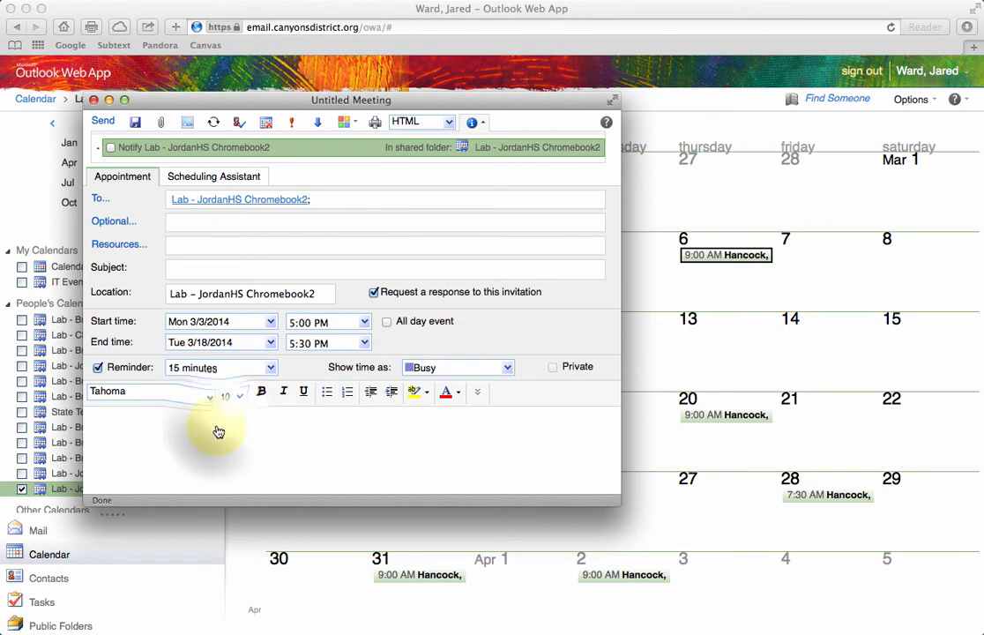
{"action": "left_click", "coordinate": [271, 322]}
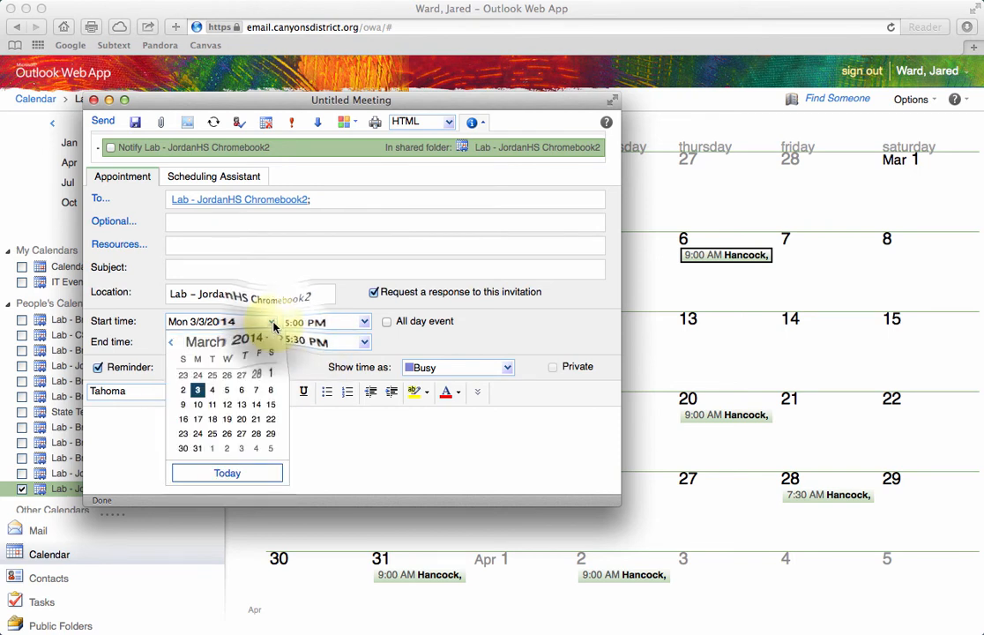
{"action": "left_click", "coordinate": [220, 407]}
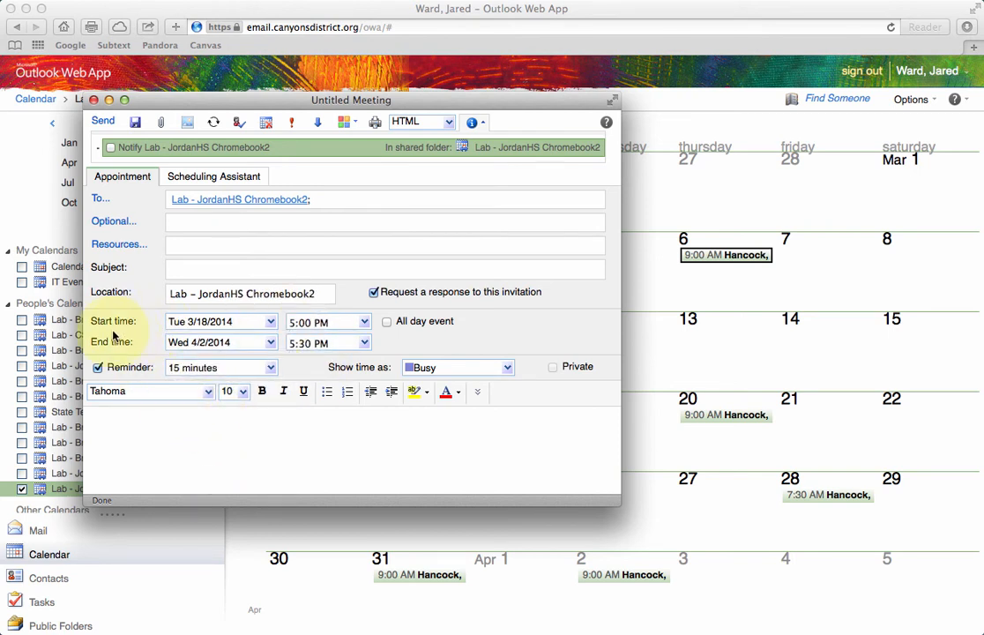
{"action": "left_click", "coordinate": [270, 343]}
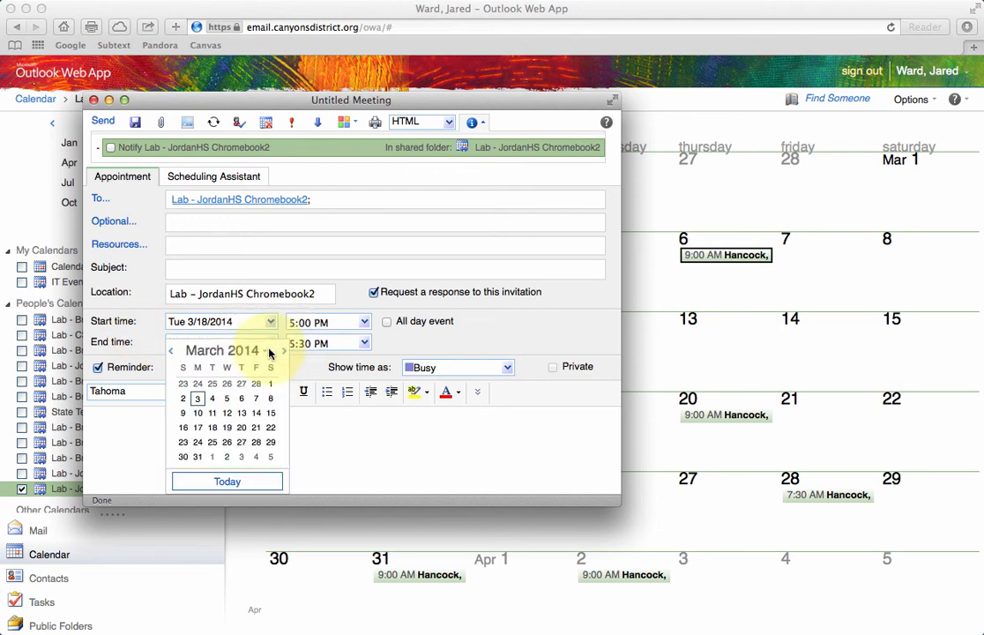
{"action": "left_click", "coordinate": [213, 429]}
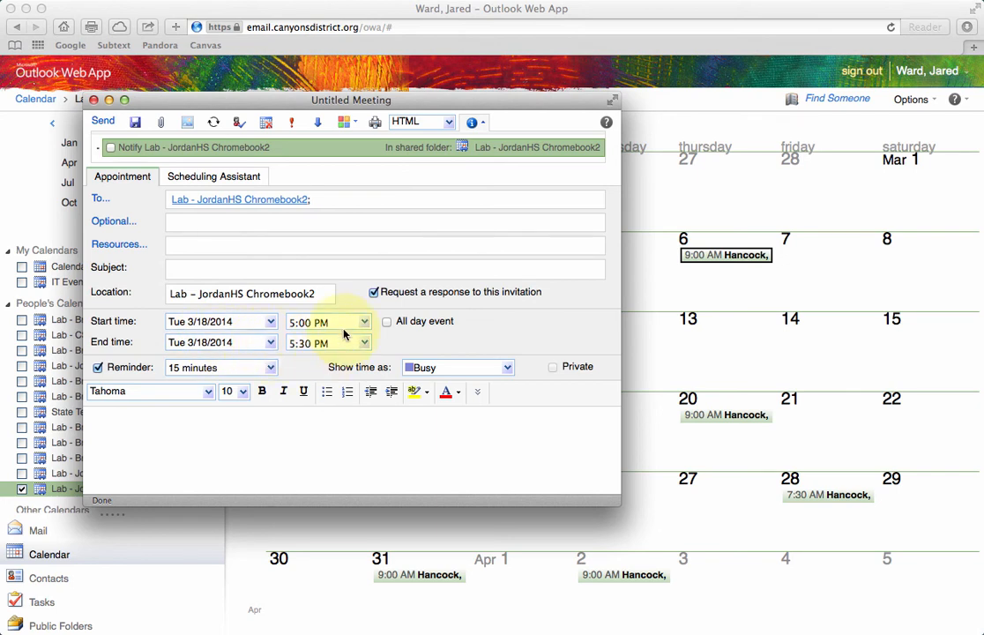
Set the meeting's start date to Mon 3/3/2014 and send the request without a subject
{"action": "left_click", "coordinate": [269, 323]}
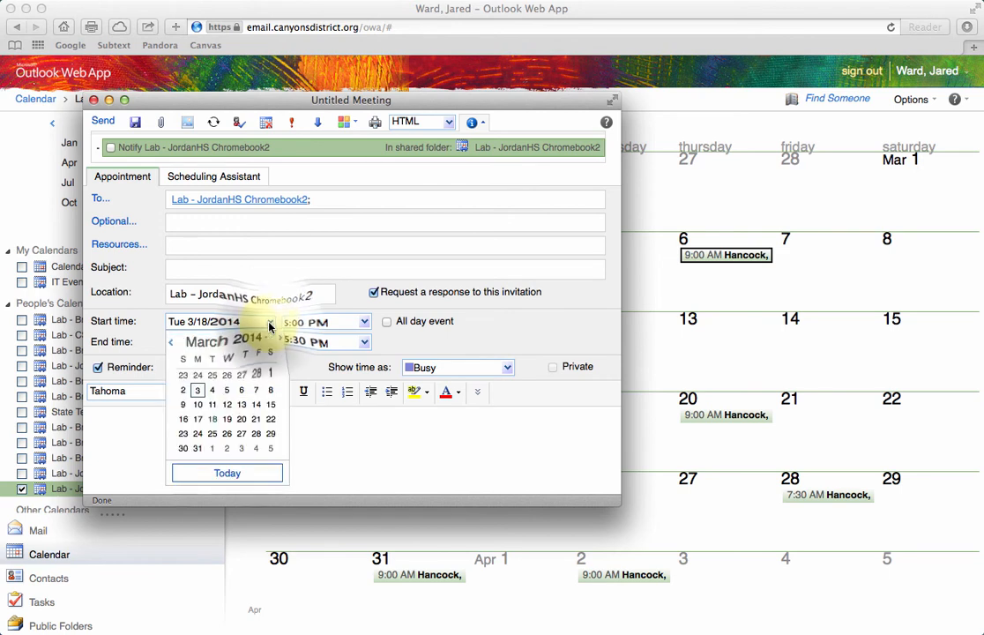
{"action": "left_click", "coordinate": [201, 392]}
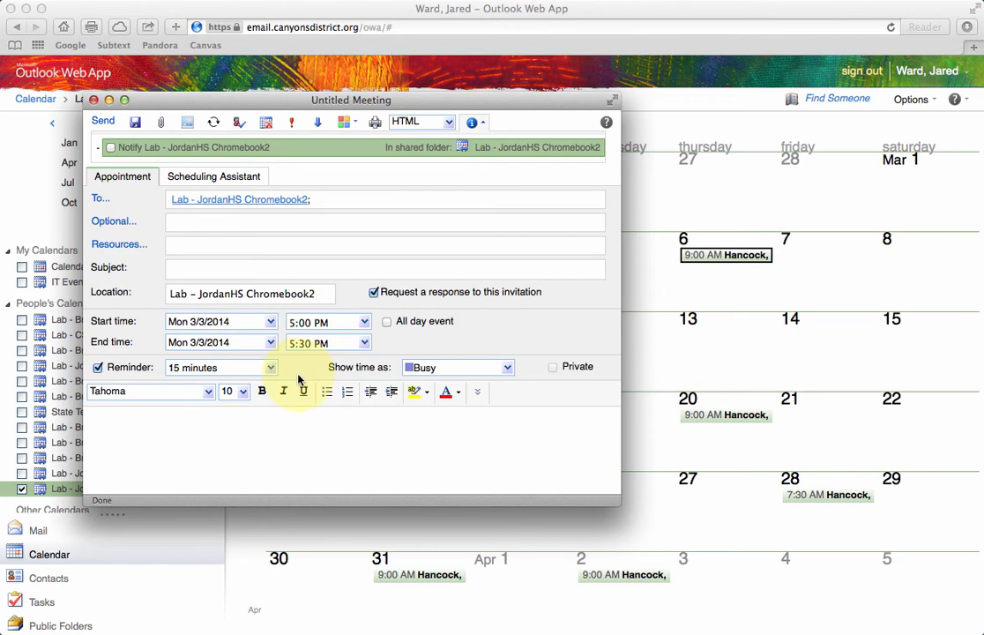
{"action": "left_click", "coordinate": [106, 124]}
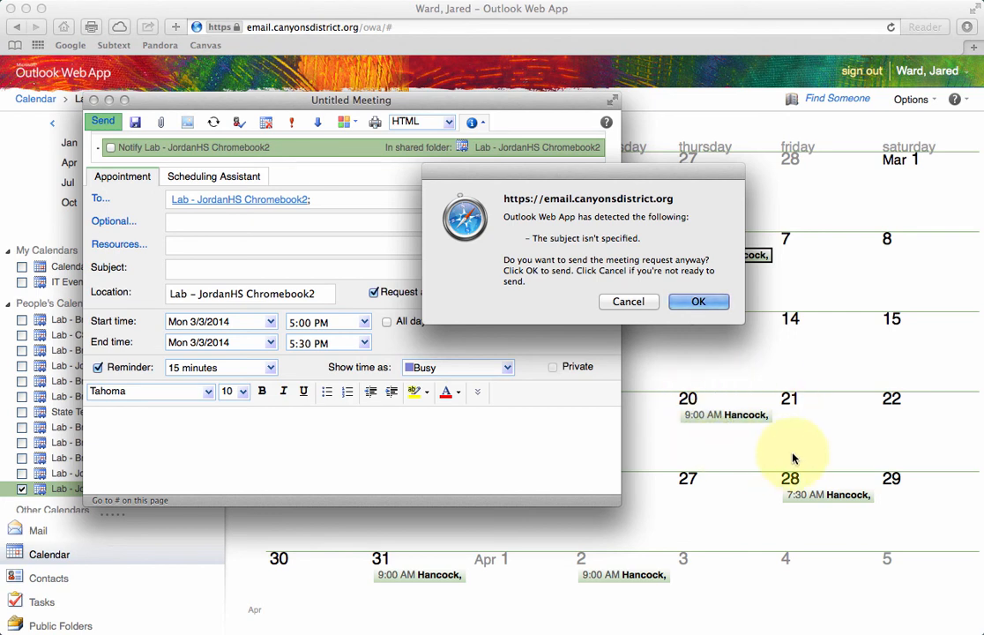
{"action": "left_click", "coordinate": [699, 302]}
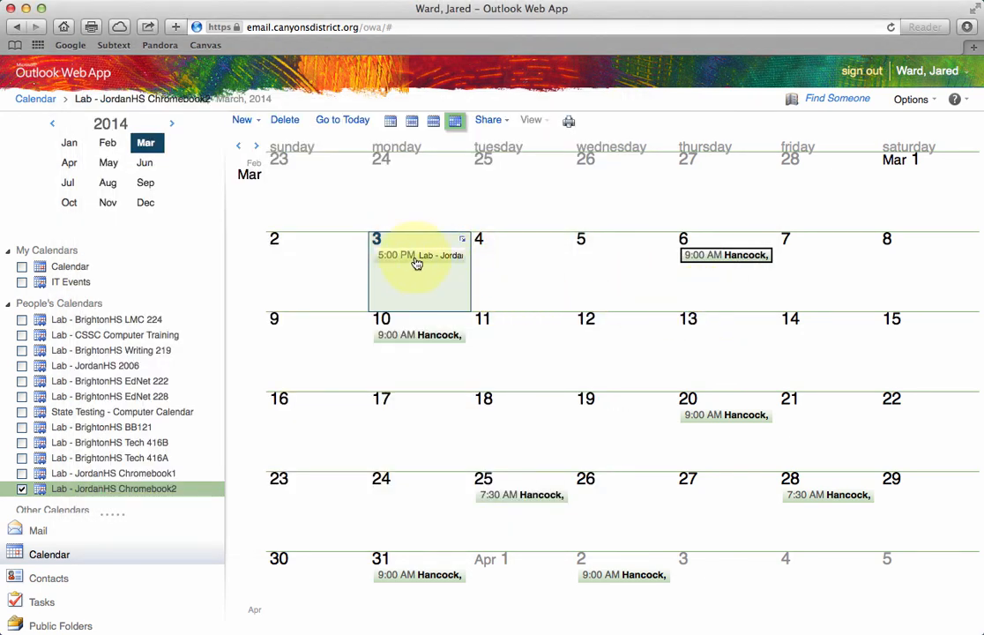
{"action": "mouse_move", "coordinate": [421, 256]}
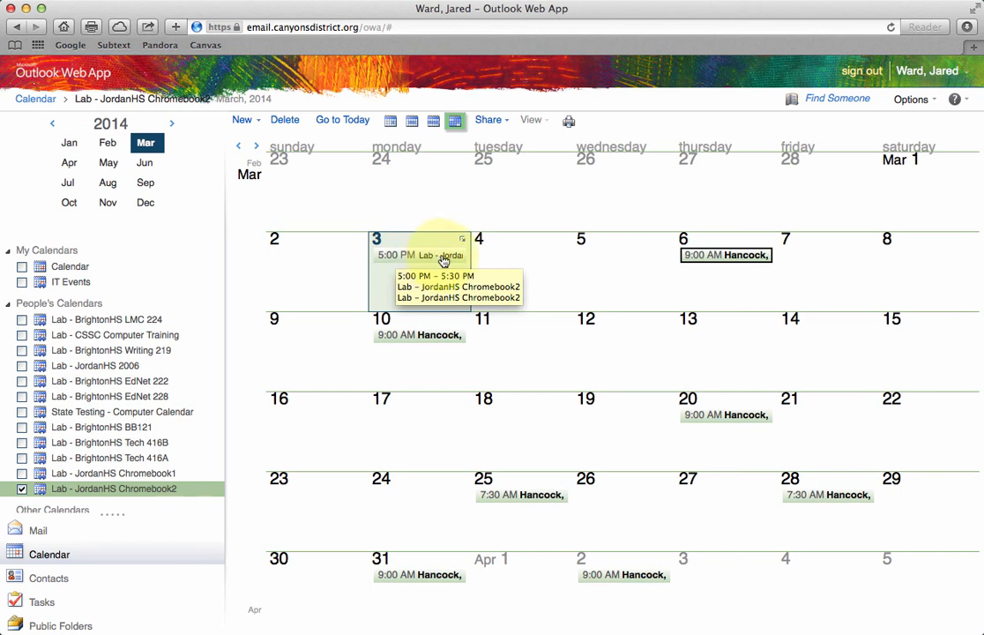